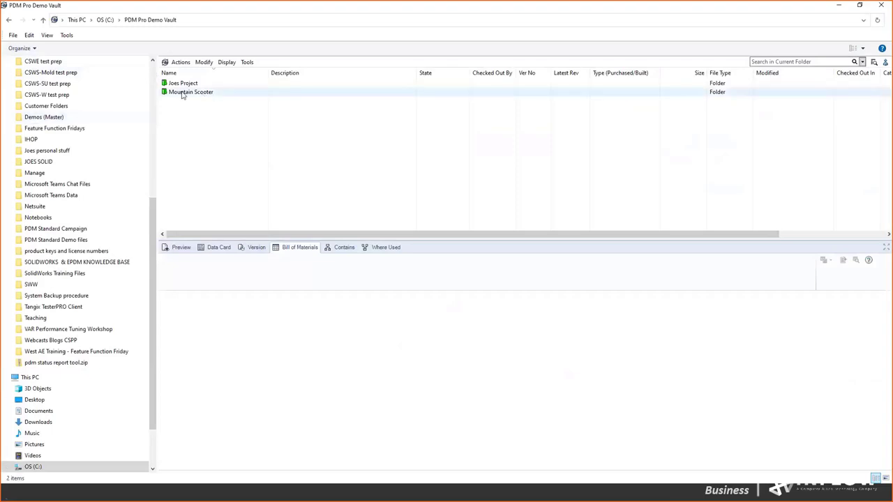
Step: Open the Mountain Scooter folder and display the named bill of materials 10000227.SLDASM.1.BOM of the assembly 10000227.SLDASM
double_click(183, 92)
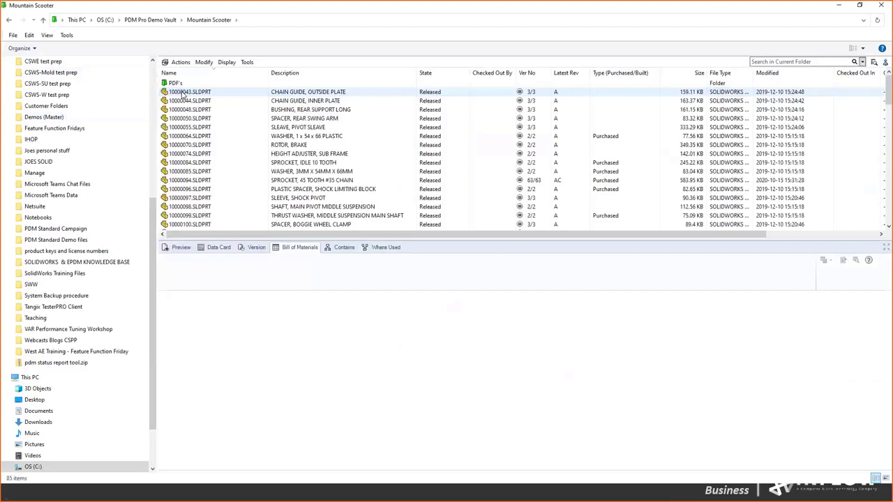
scroll(192, 125, "down", 5)
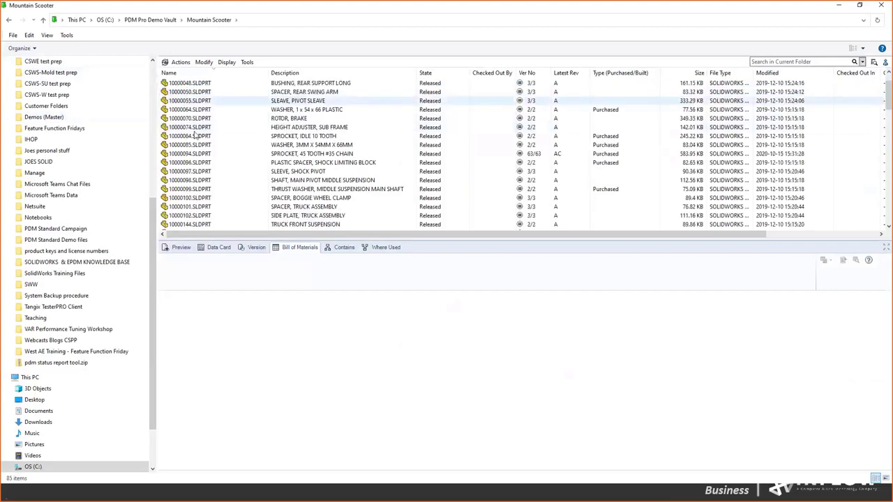
scroll(196, 135, "down", 3)
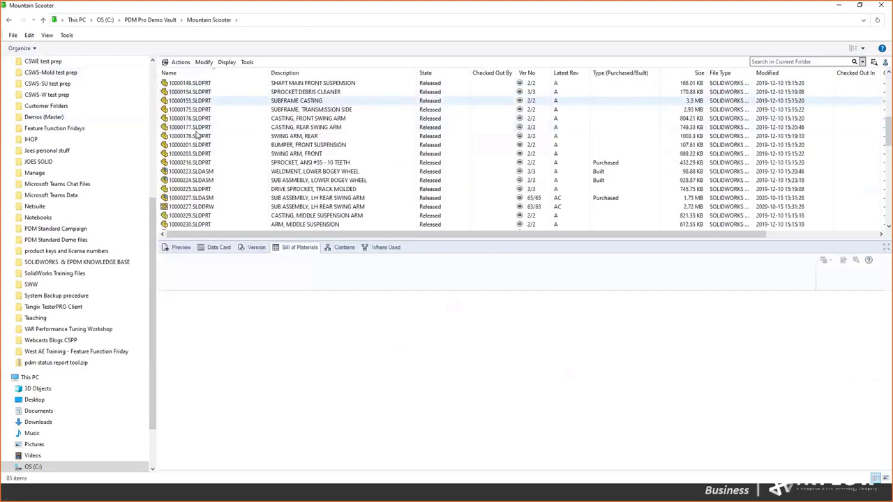
left_click(196, 199)
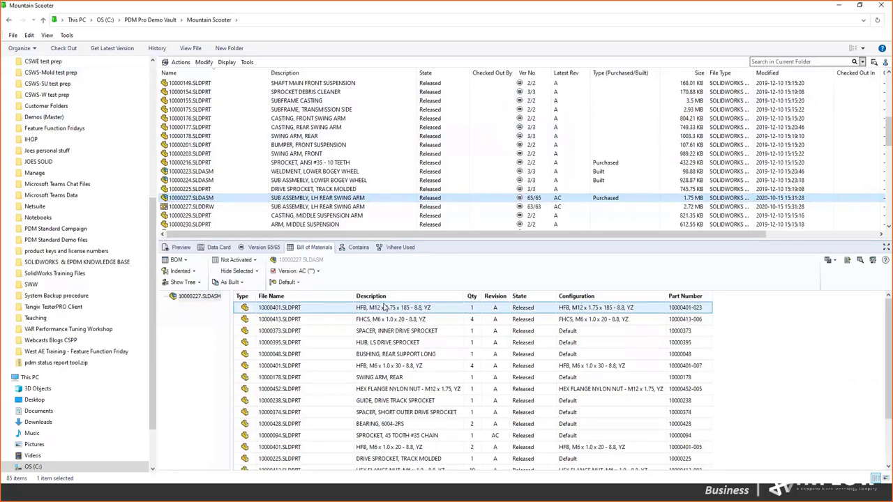
left_click(184, 260)
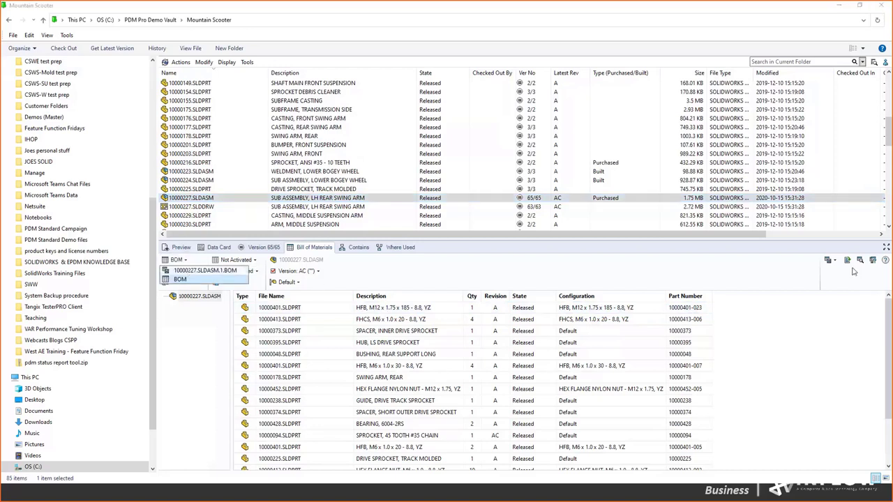
left_click(202, 271)
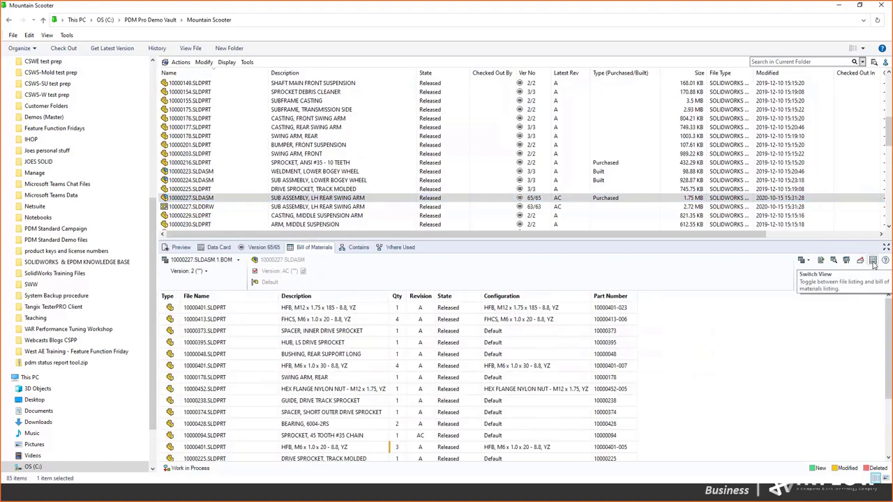
Step: Switch from the file listing to the bill of materials listing and check out 10000227.SLDASM.1.BOM for editing
left_click(872, 261)
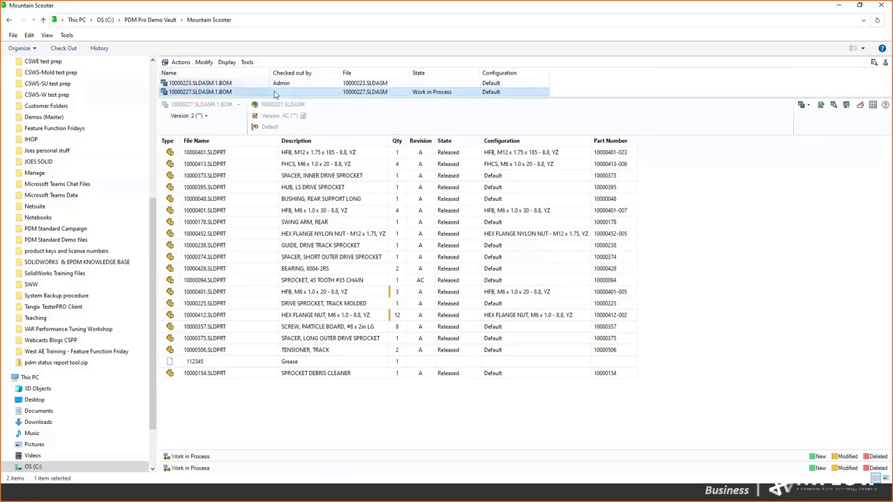
left_click(860, 105)
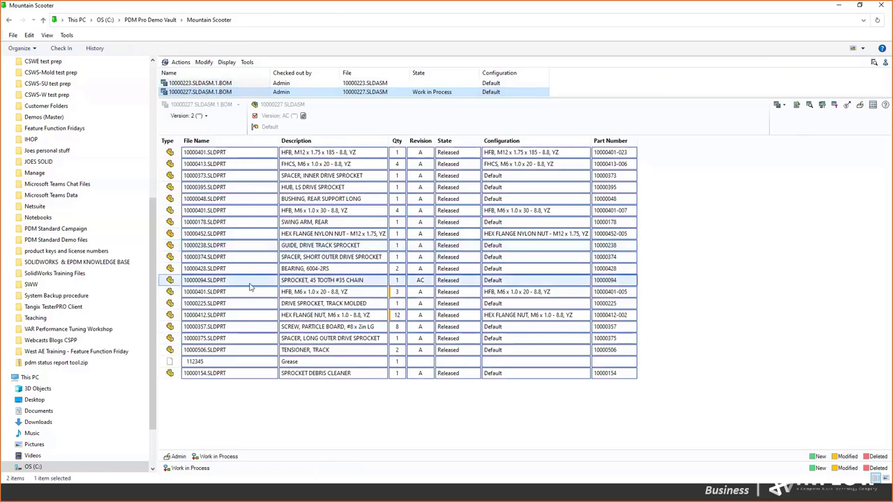
left_click(231, 368)
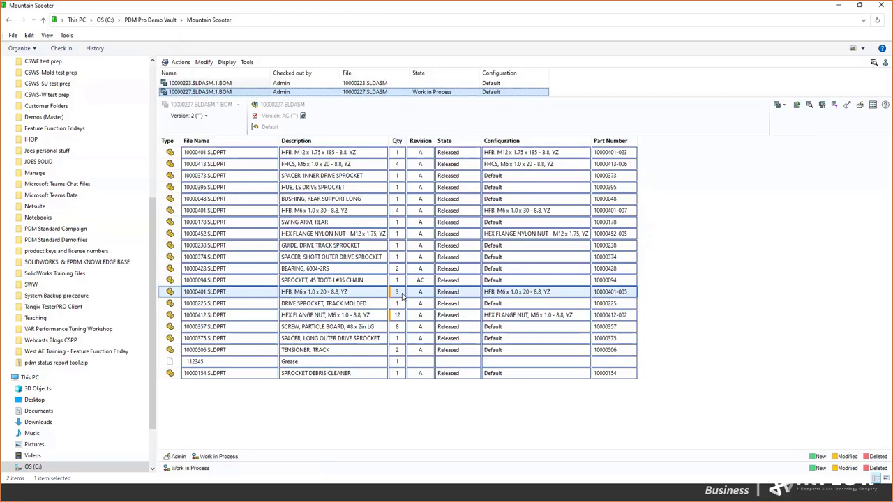
left_click(402, 296)
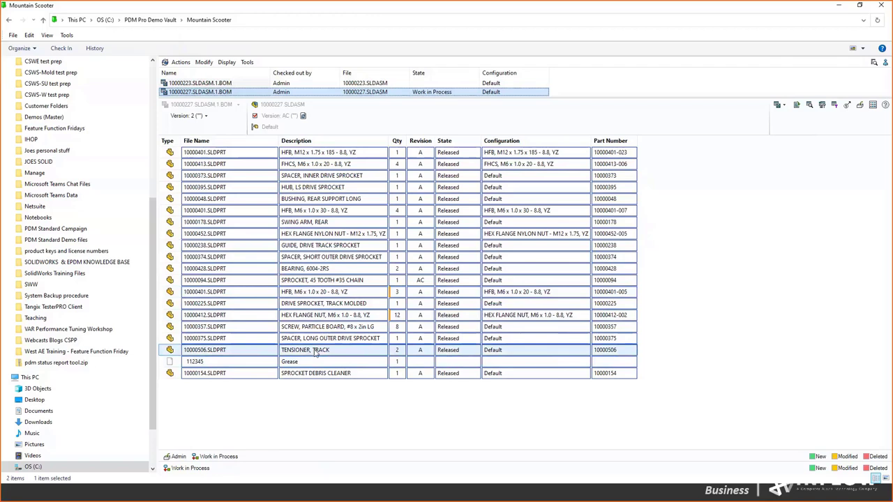
Step: Insert a child row under the TENSIONER, TRACK item with file name 456789 and description Powder coat
right_click(315, 352)
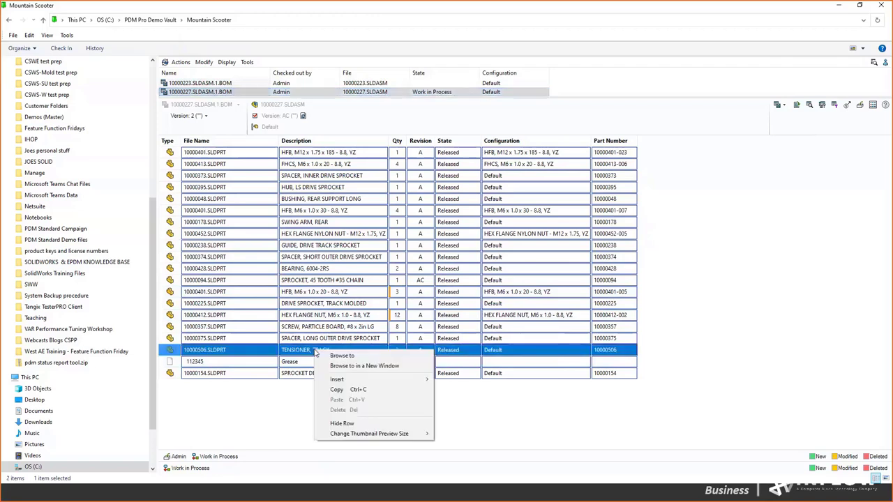
mouse_move(337, 380)
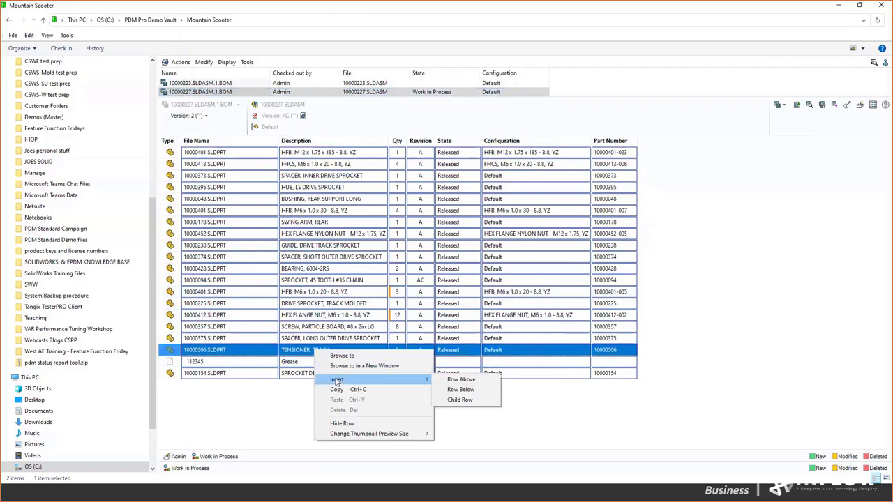
left_click(460, 400)
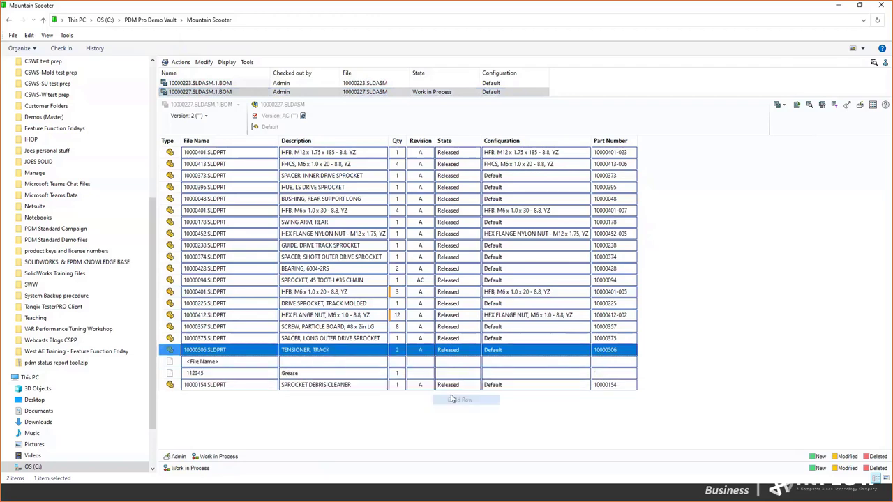
left_click(239, 363)
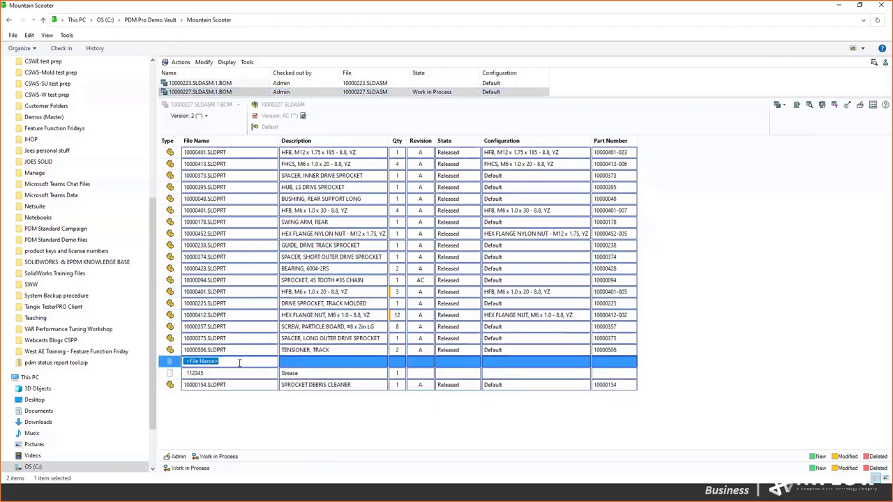
type("456789")
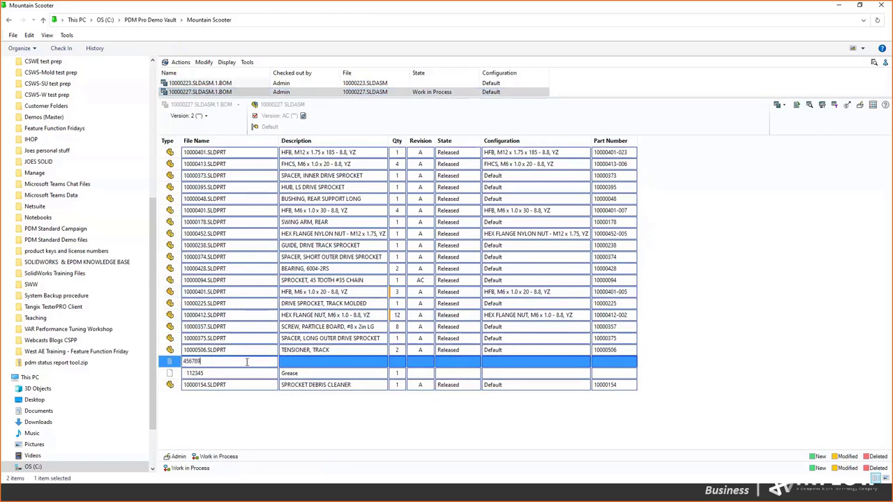
left_click(298, 361)
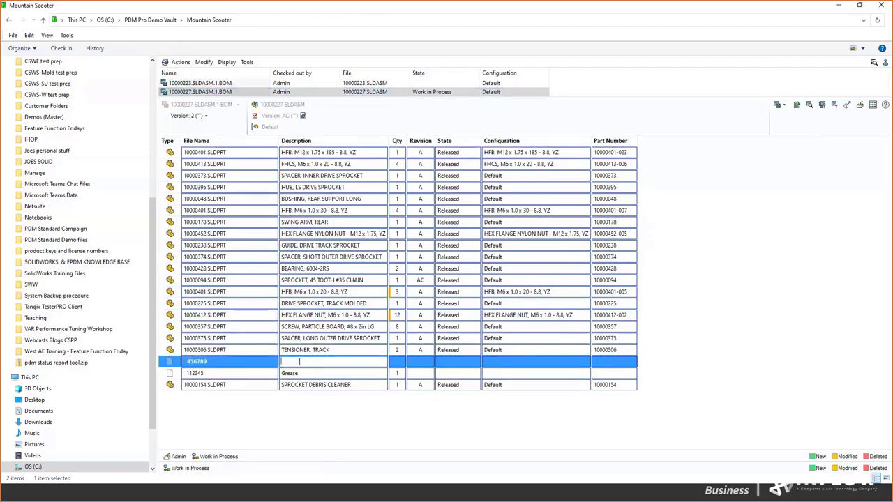
type("Powder coat")
key("Down")
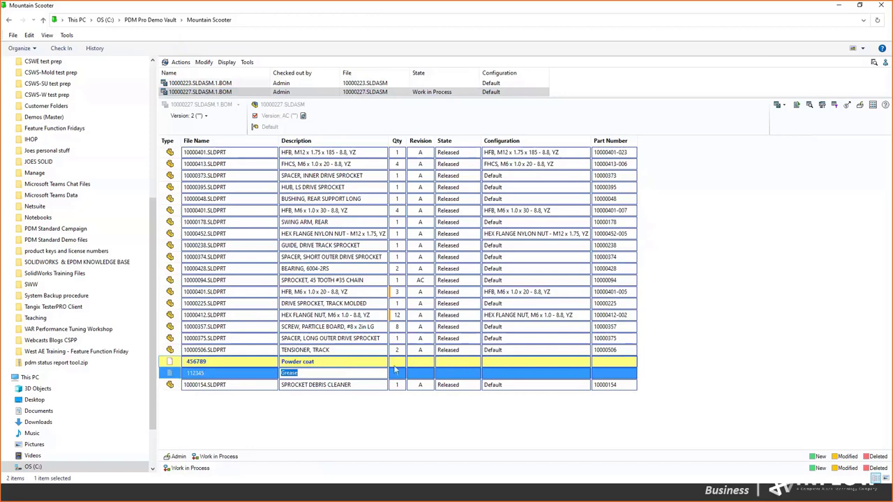
left_click(405, 422)
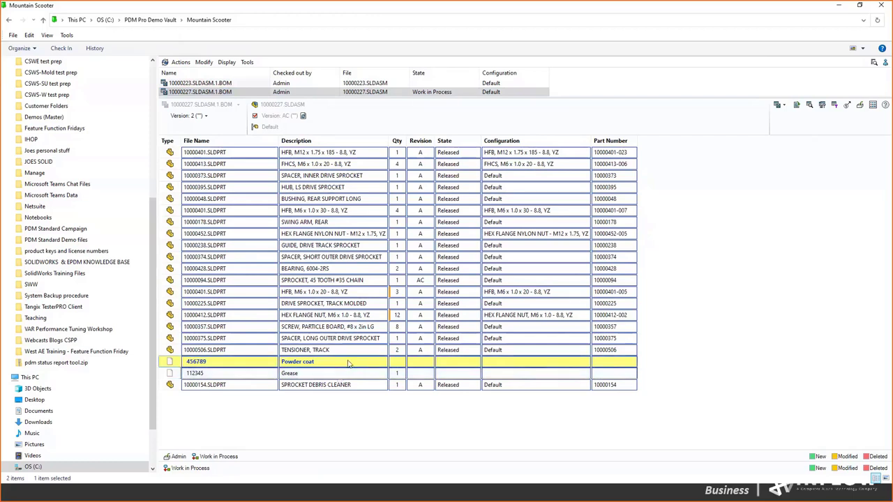
Step: Save the edited bill of materials and check it in without a comment or keeping it checked out
left_click(781, 106)
left_click(786, 117)
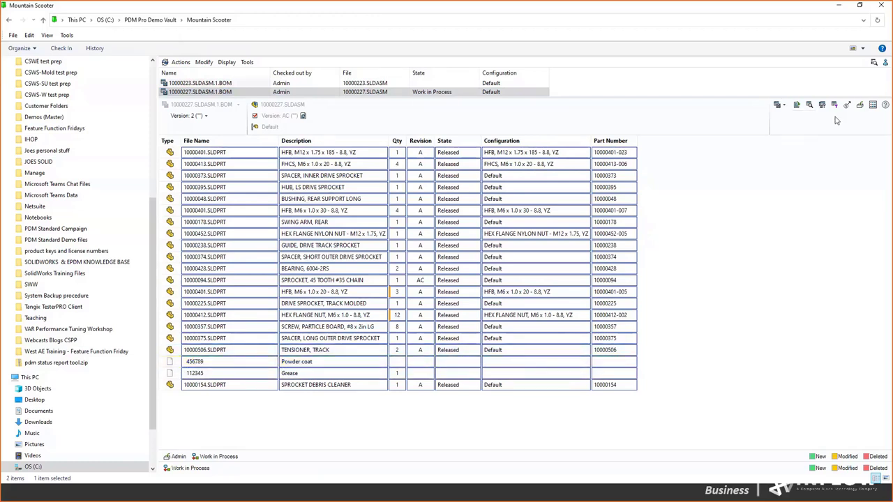
left_click(860, 105)
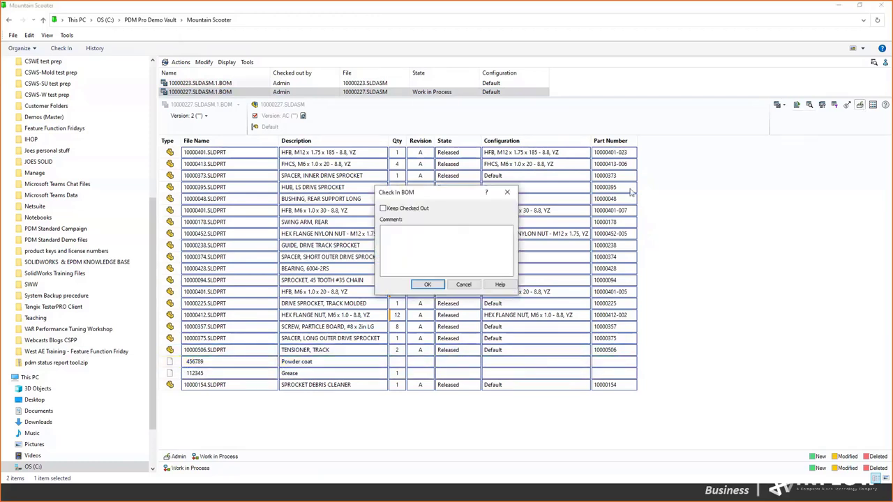
left_click(428, 285)
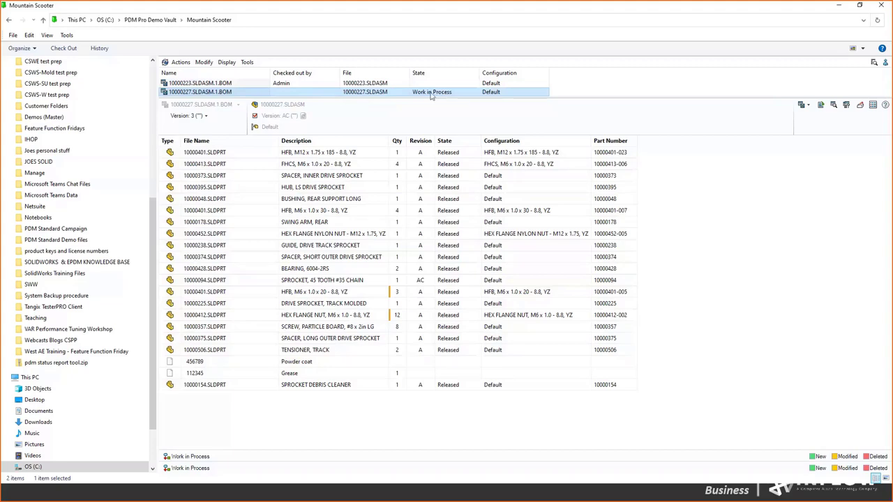
Step: Return to the file listing and preview the drawing 10000227.SLDDRW, examining the parts table on its sheet
left_click(872, 106)
left_click(872, 105)
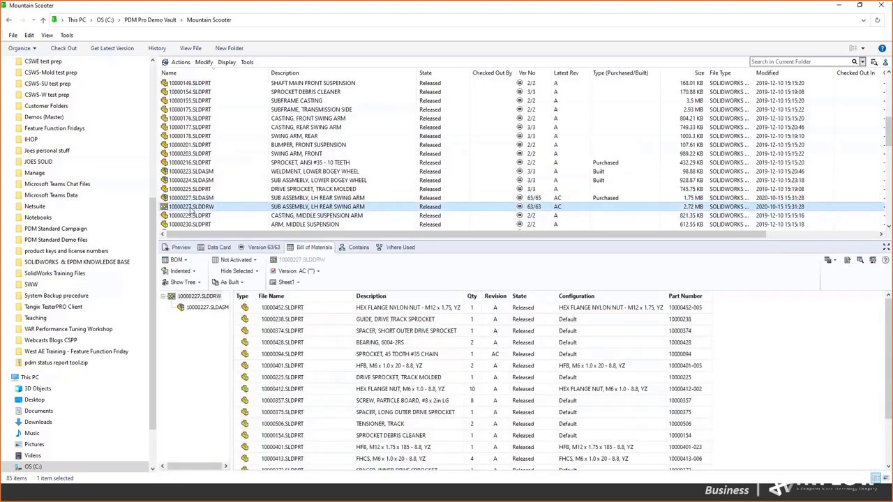
left_click(189, 198)
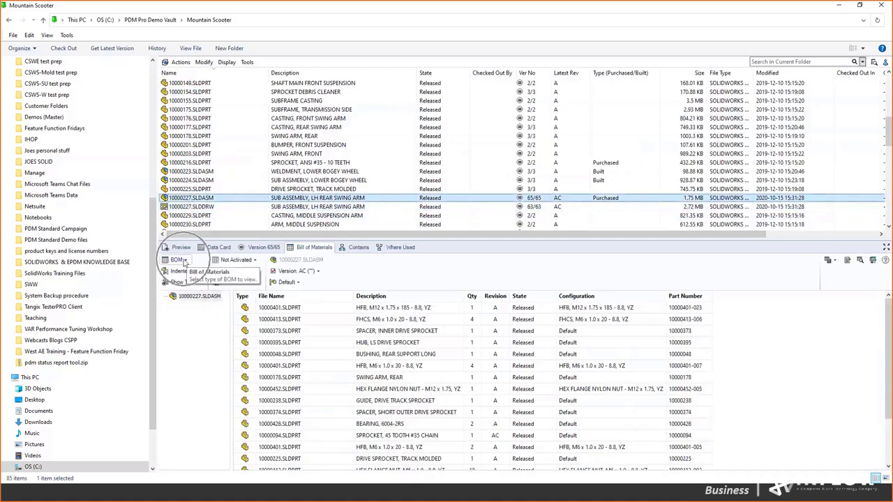
left_click(194, 207)
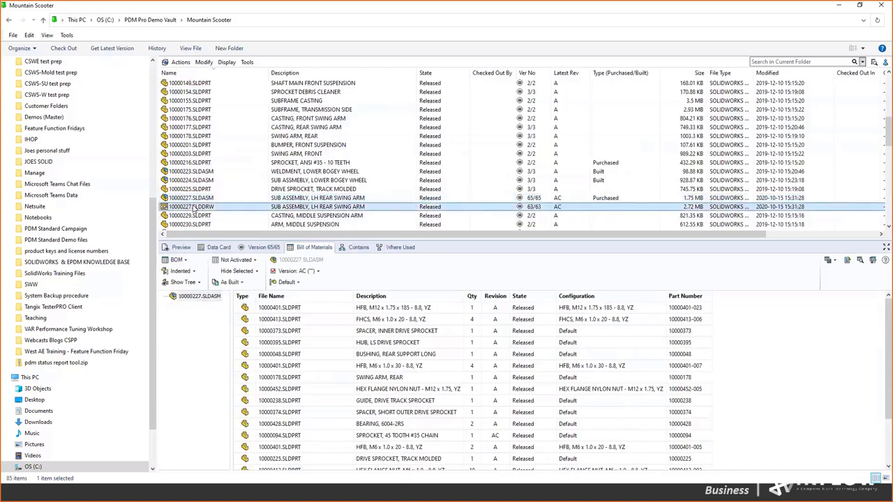
left_click(181, 248)
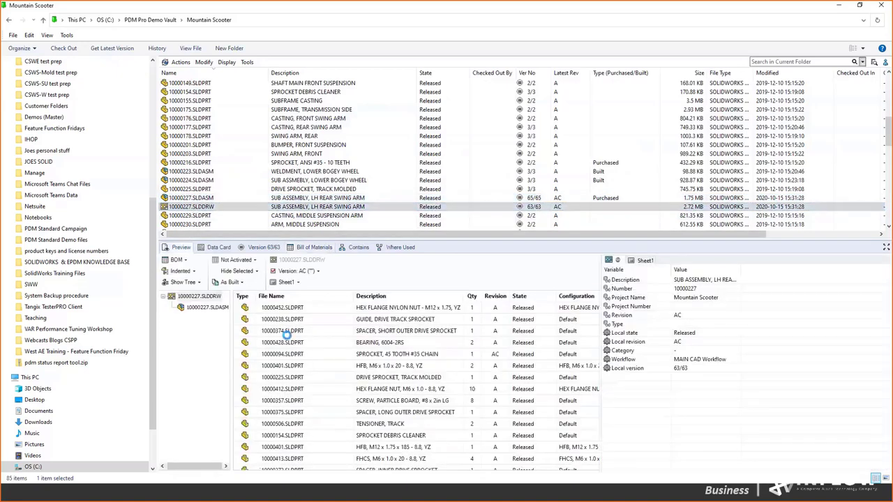
scroll(459, 405, "down", 5)
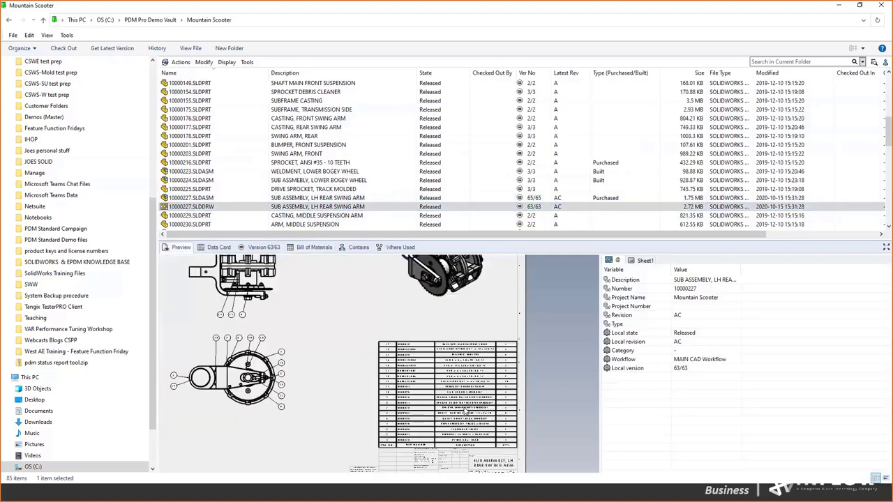
left_click(438, 396)
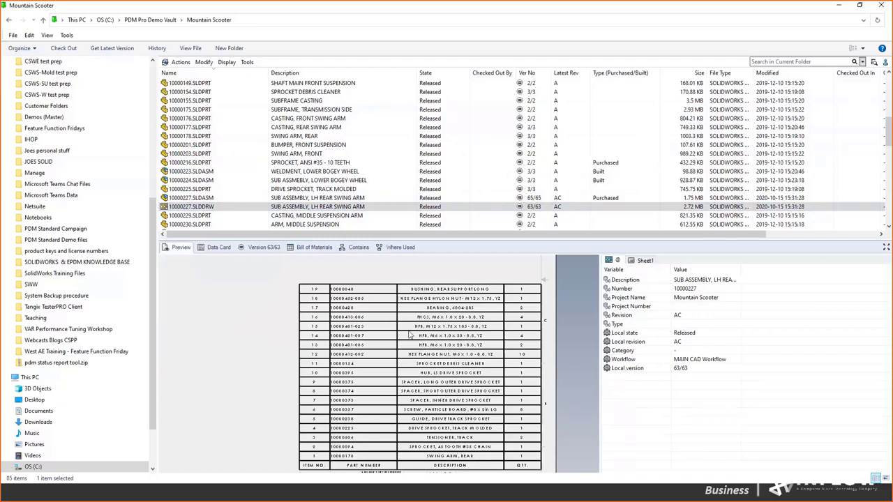
Step: Display the drawing's own table, 10000227.SLDDRW: Bill of Materials1, and look through its items from first to last
left_click(331, 249)
left_click(180, 259)
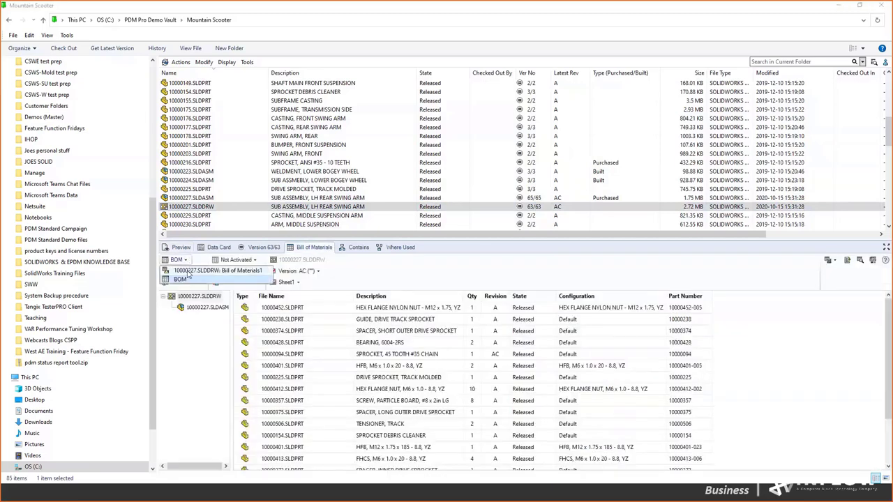
left_click(186, 272)
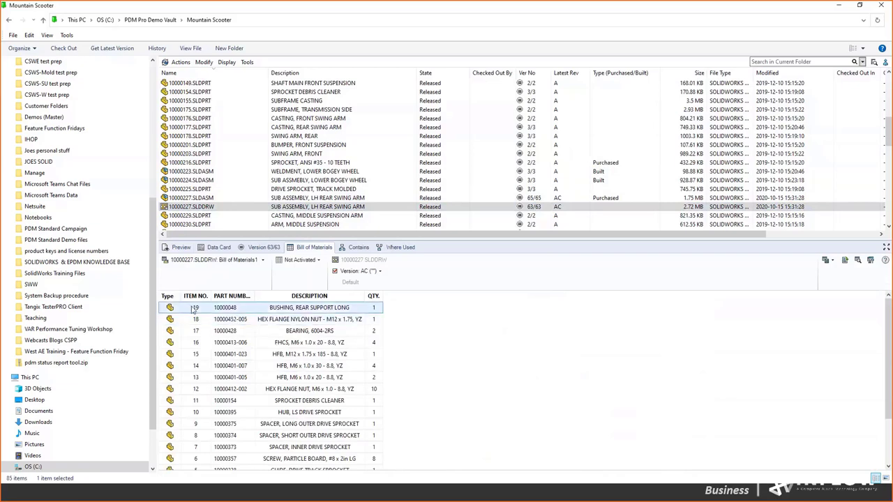
left_click(199, 366)
left_click(209, 459)
key("End")
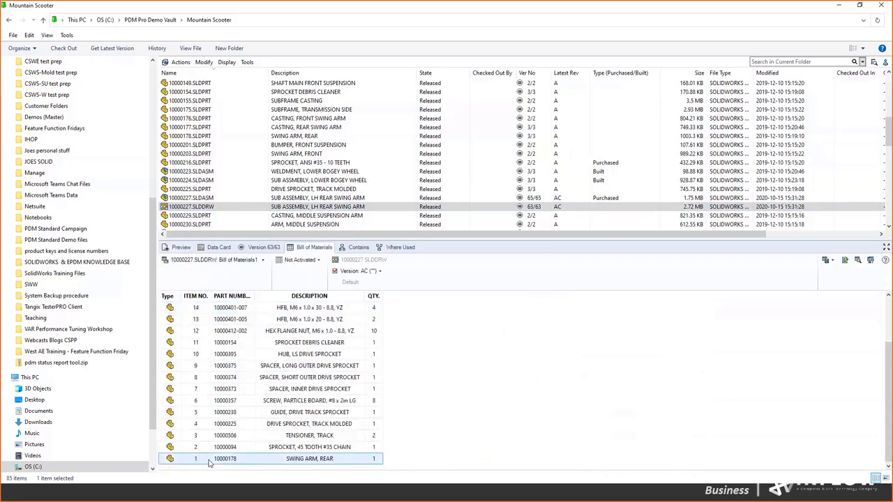
scroll(209, 454, "up", 2)
left_click(210, 411)
left_click(205, 308)
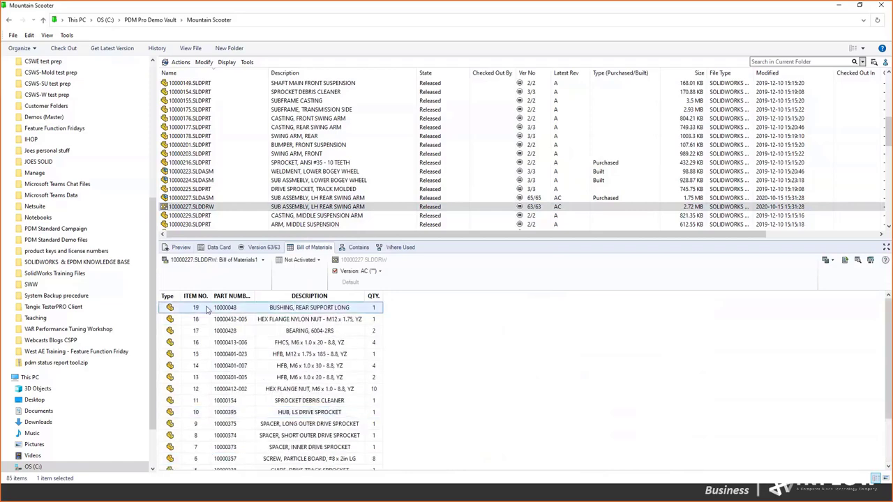
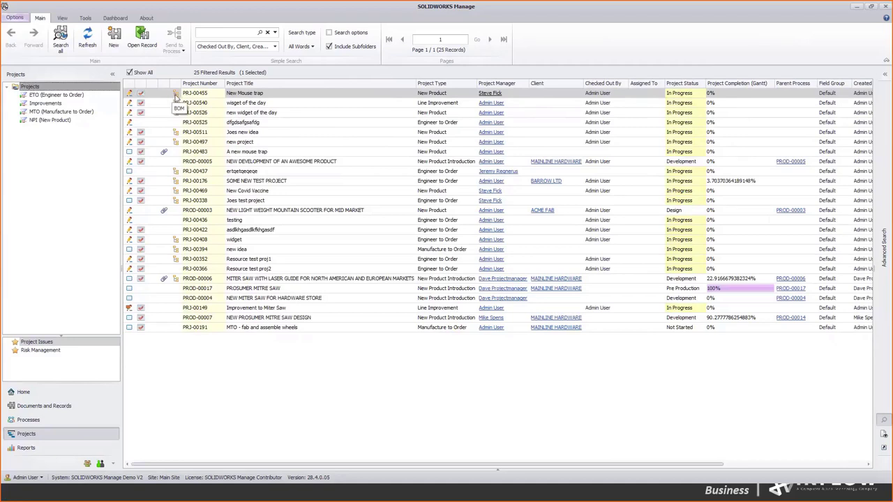
Step: Switch to SOLIDWORKS Manage and view the EU BOM of the New Mouse trap project, PRJ-00455
left_click(175, 96)
left_click(207, 98)
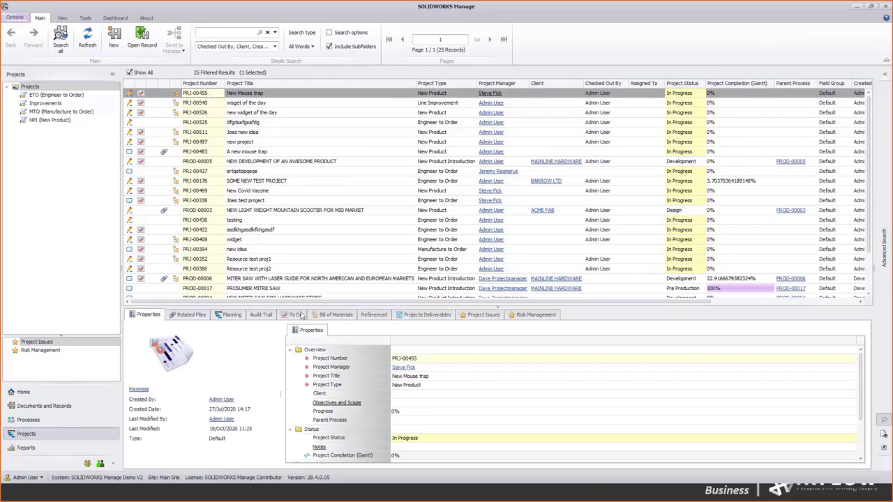
left_click(335, 315)
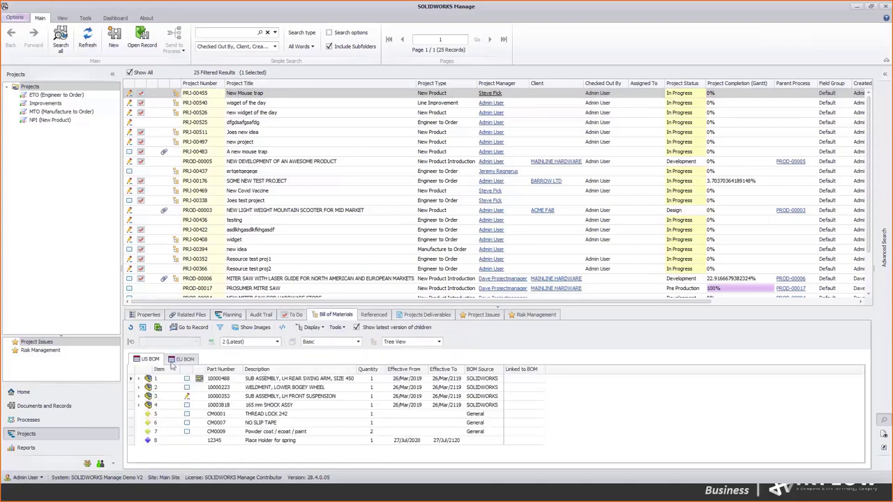
left_click(186, 360)
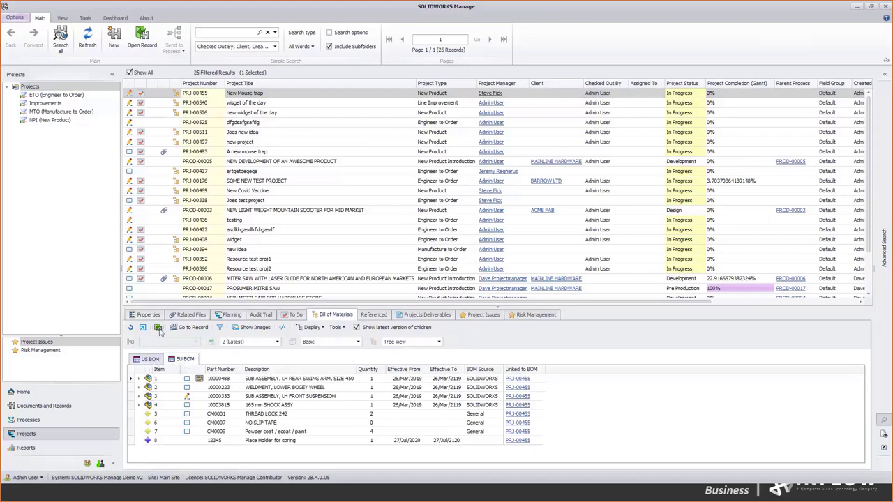
Step: Open the project's EU BOM in its own window for editing and look through its commodity items and the spring placeholder line
left_click(143, 329)
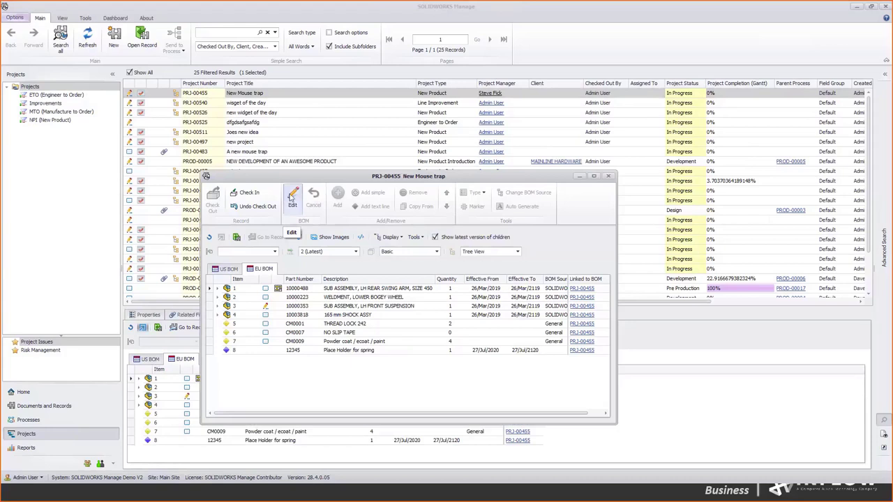
left_click(294, 198)
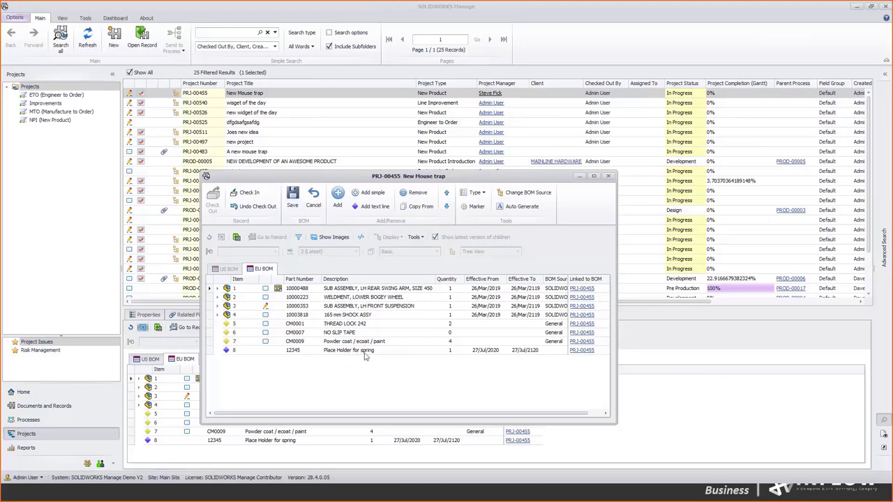
left_click(242, 351)
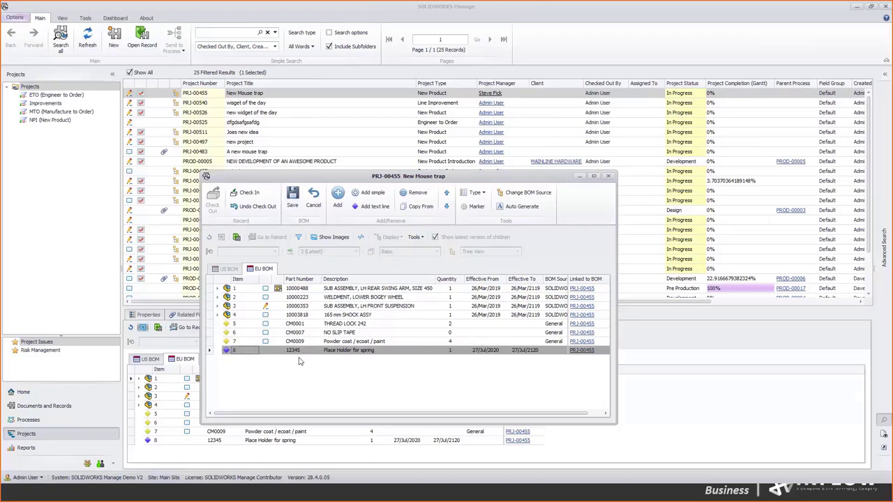
left_click(312, 341)
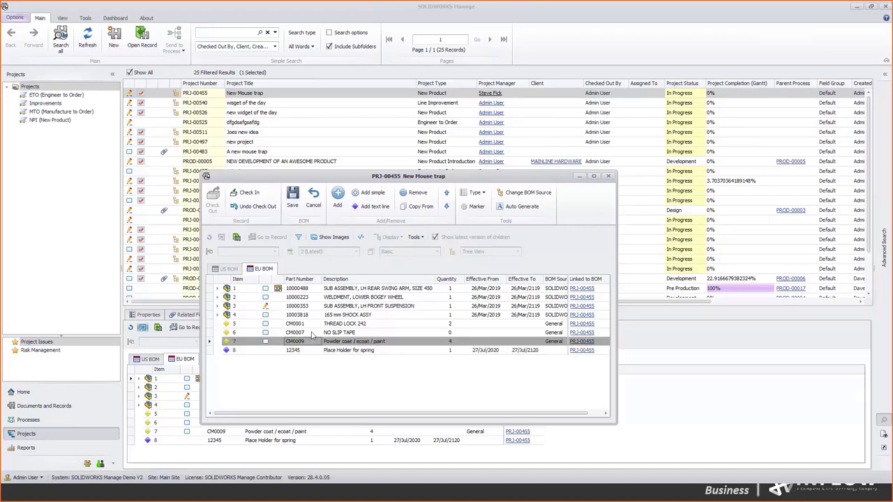
left_click(311, 332)
left_click(311, 326)
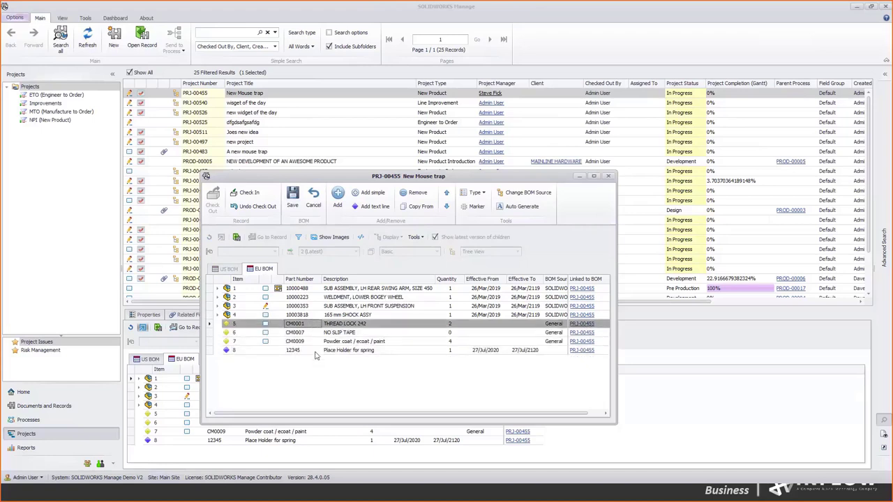
left_click(316, 352)
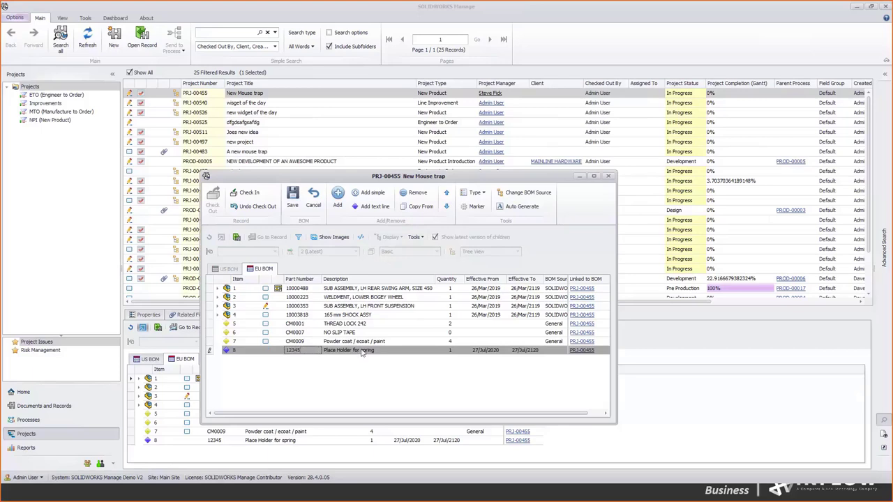
left_click(355, 342)
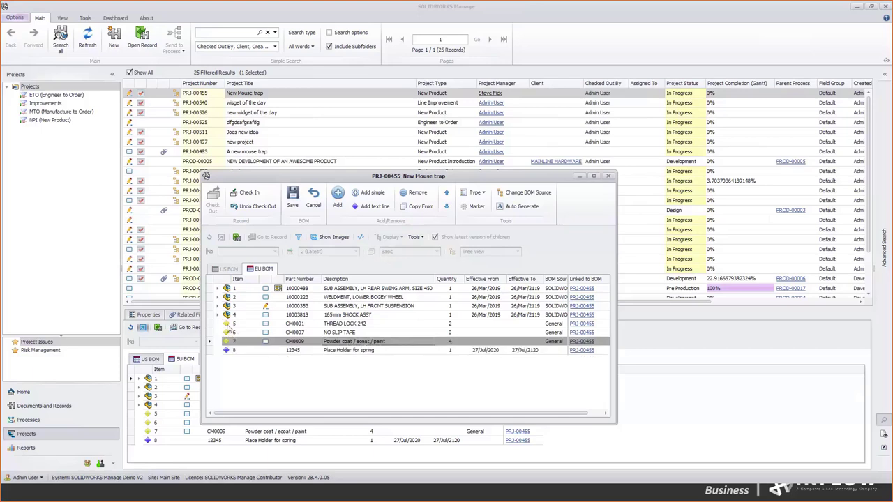
left_click(227, 325)
Step: Start adding a library record to the EU BOM, browsing the Commodity, Electrical Assy, Electrical Components and Packaging categories
left_click(337, 195)
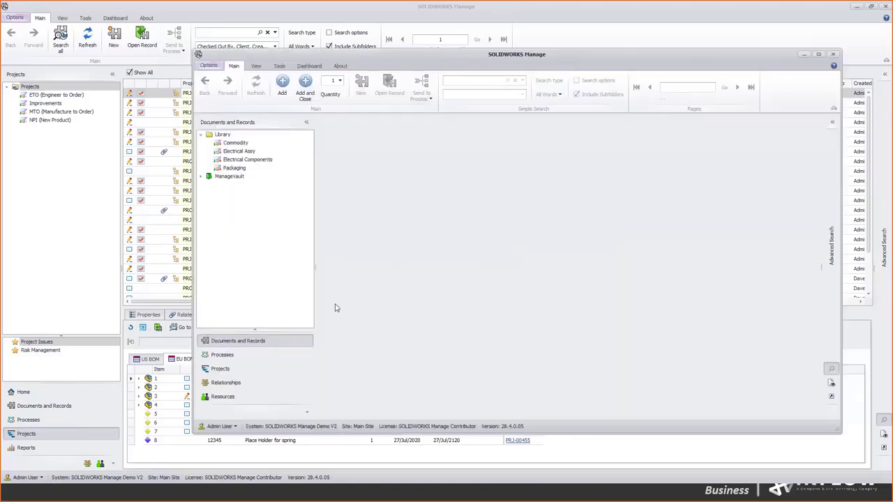
left_click(234, 143)
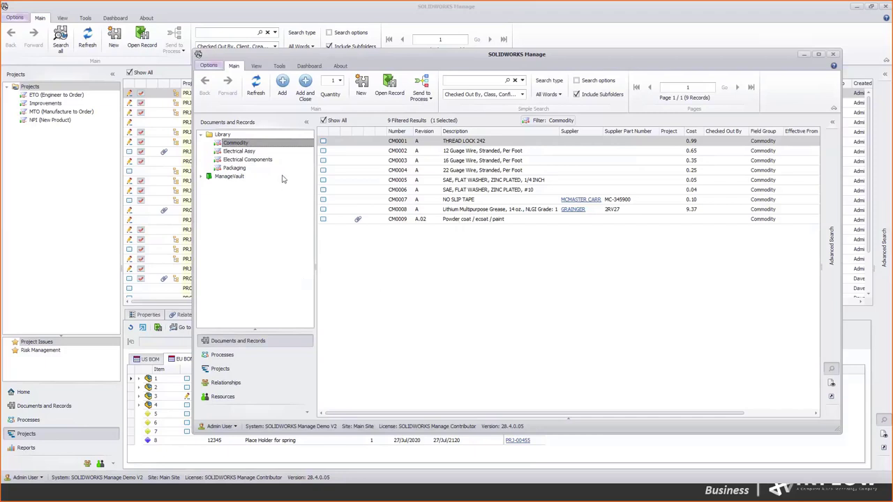
left_click(244, 154)
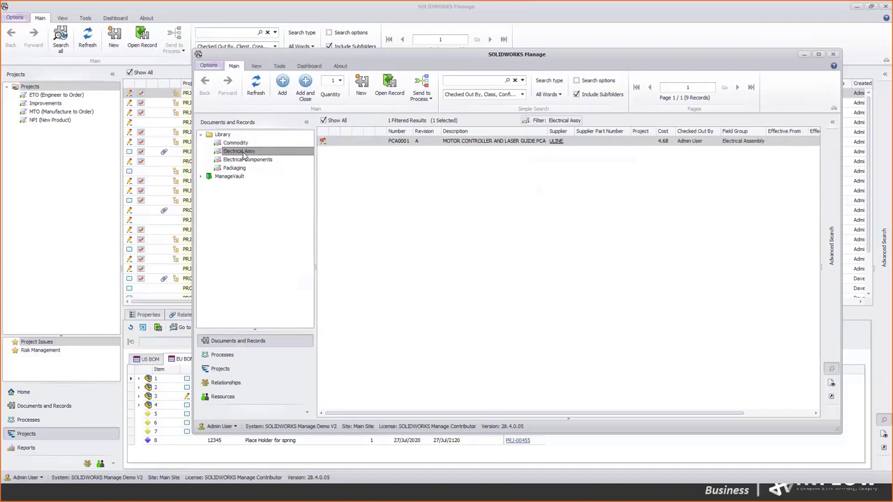
left_click(241, 160)
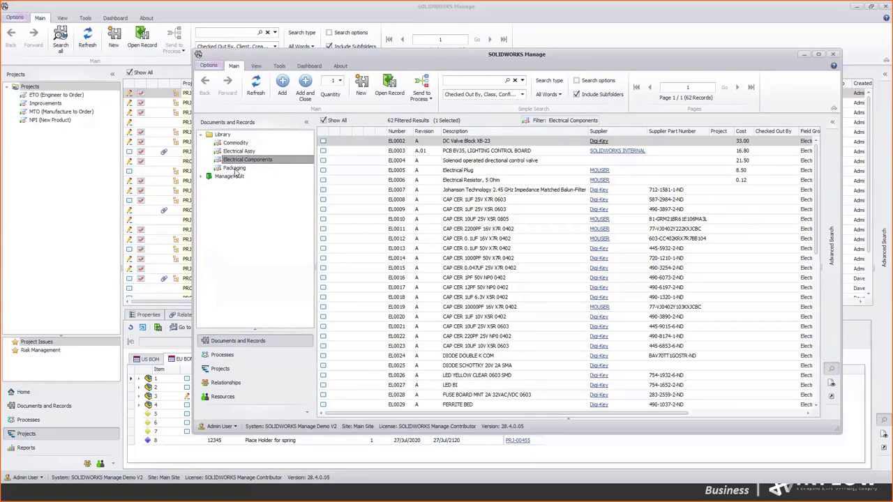
left_click(235, 168)
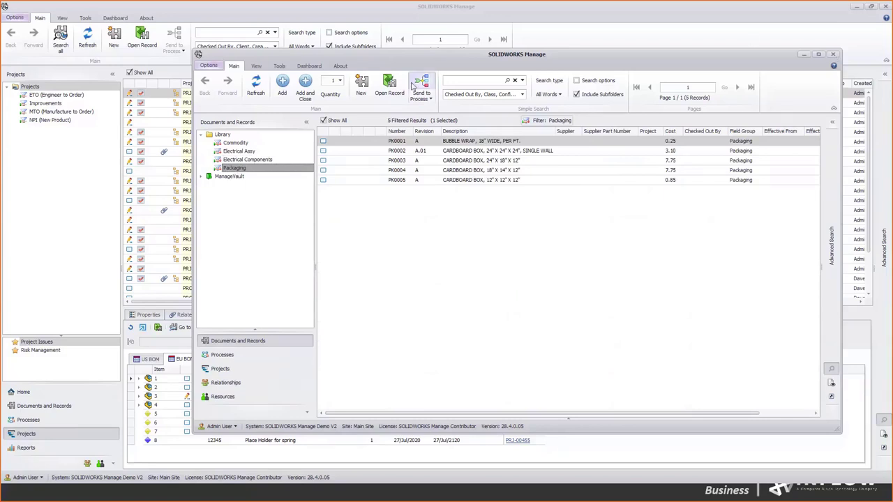
Step: Add one PK0005 cardboard box, 12" X 12" X 12", to the EU BOM, then save the BOM and close its window
left_click(460, 182)
left_click(305, 87)
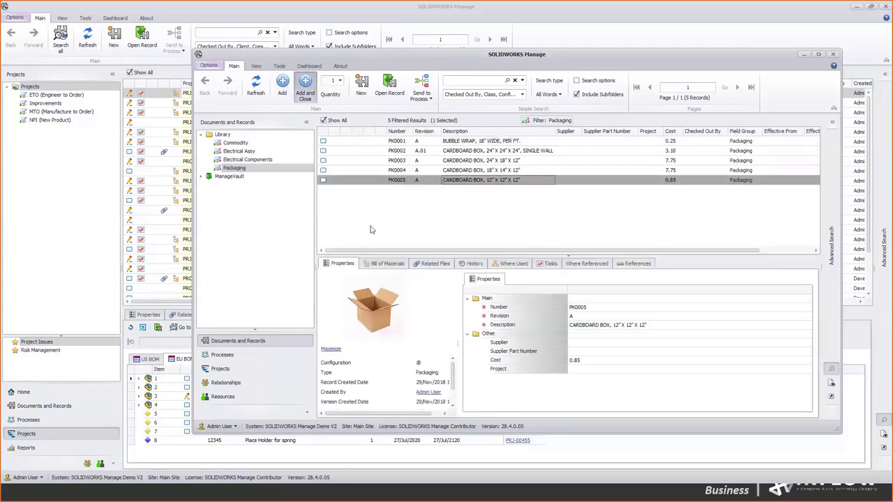
left_click(446, 281)
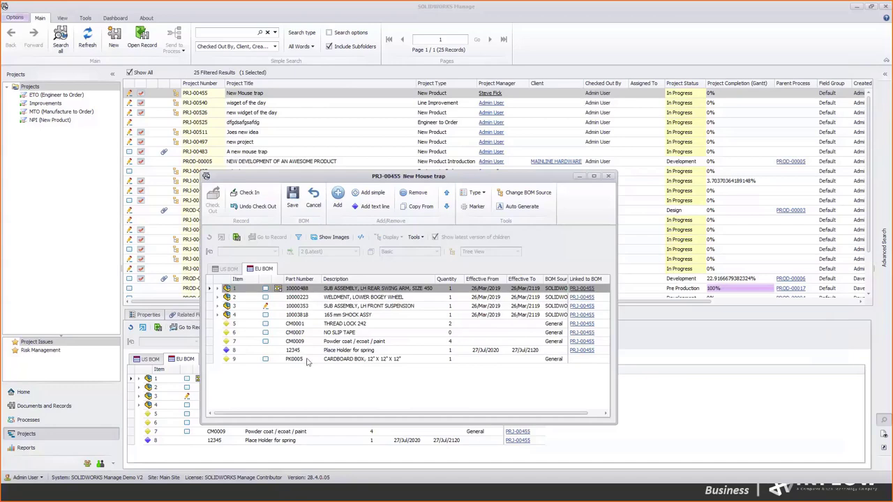
left_click(292, 199)
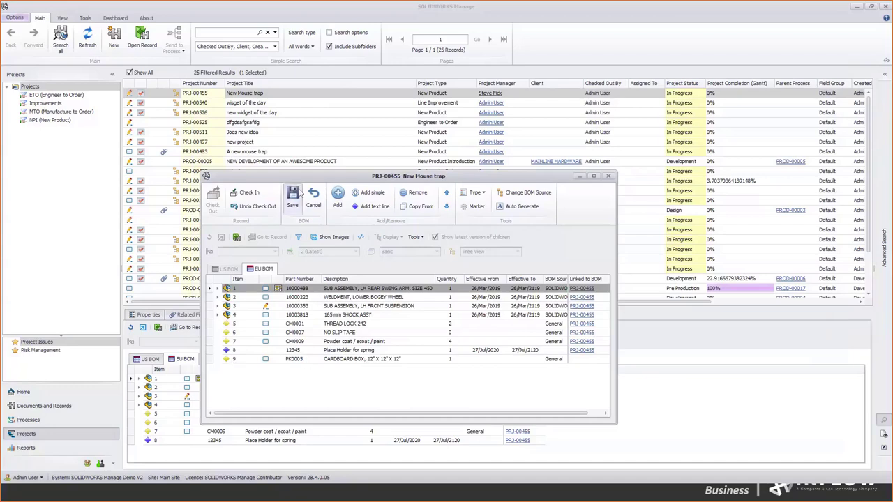
left_click(609, 176)
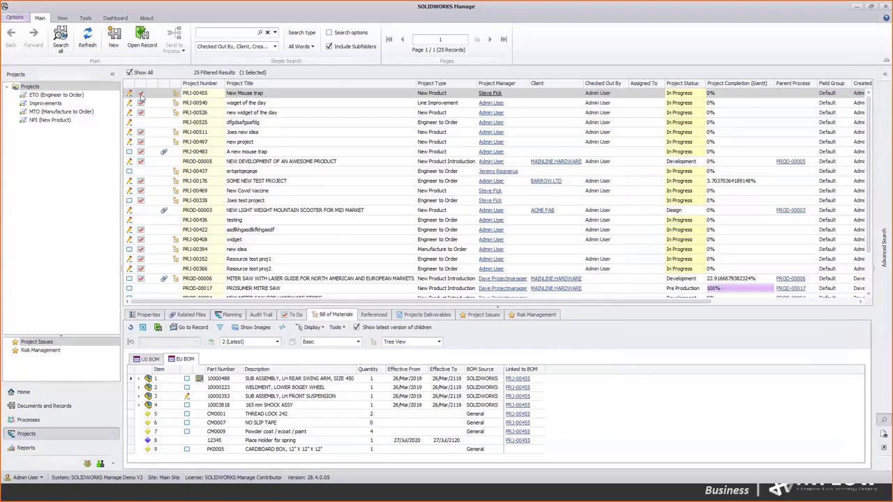
right_click(159, 94)
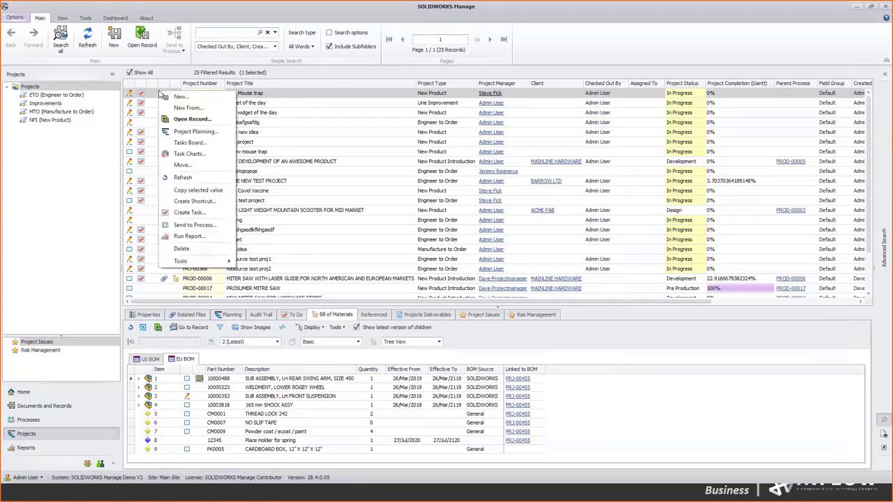
key("Escape")
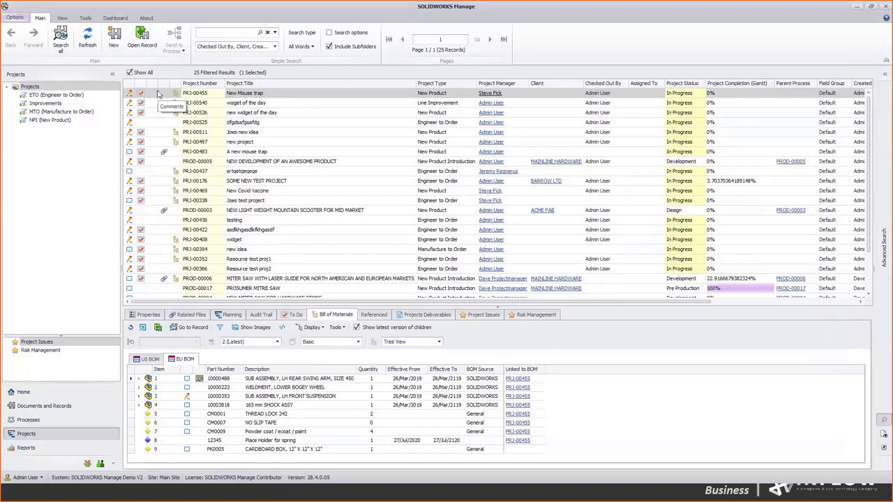
Step: List the BOM records under Documents and Records and open the released kit BOM KIT-00003, Bucket "O" Parts
left_click(40, 408)
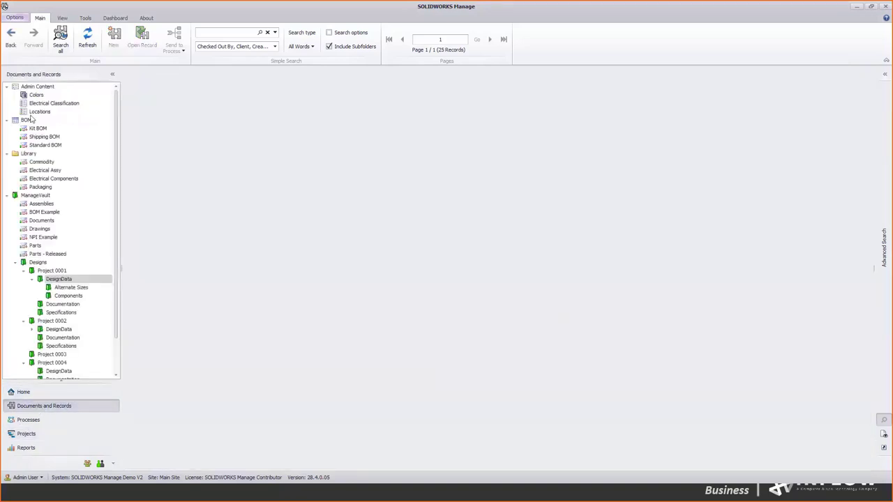
left_click(28, 120)
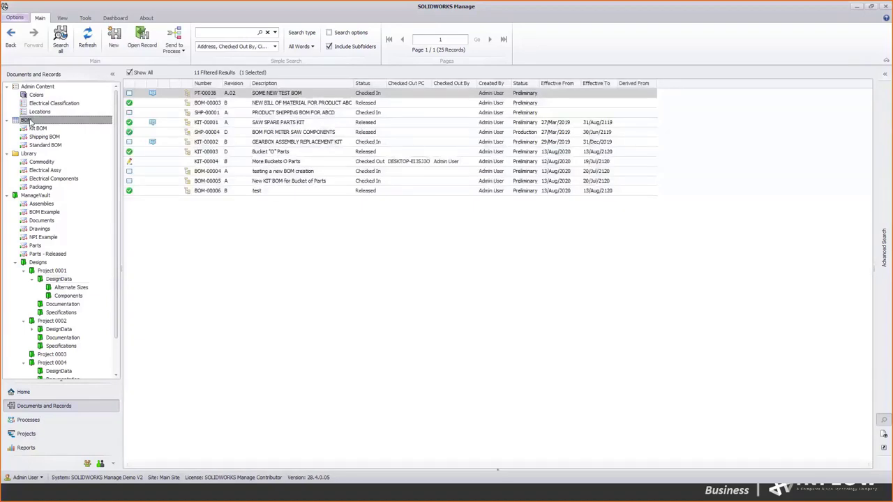
left_click(215, 154)
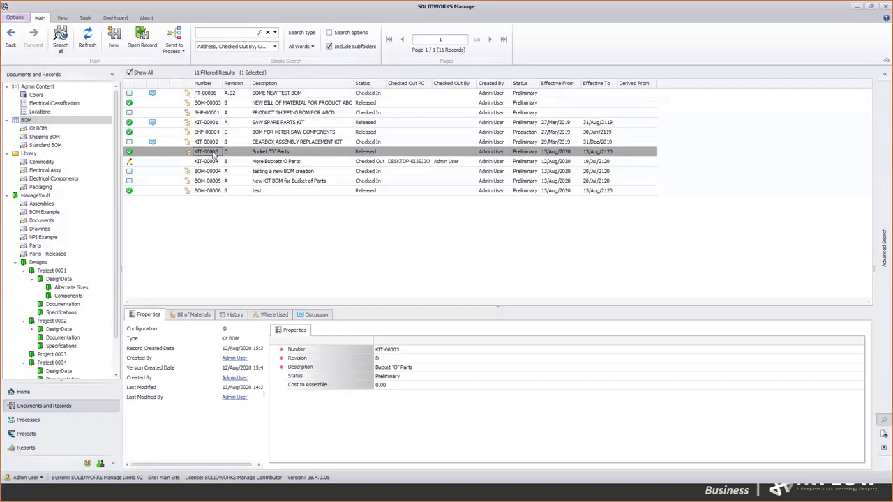
right_click(214, 154)
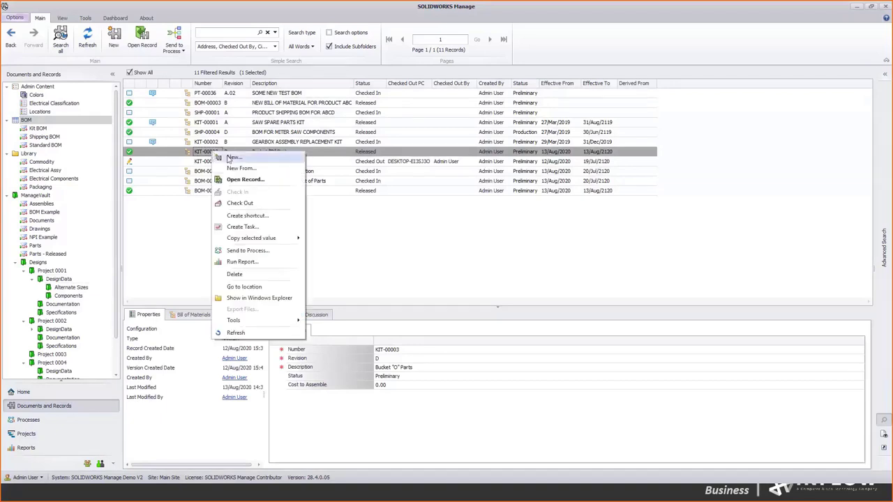
left_click(244, 179)
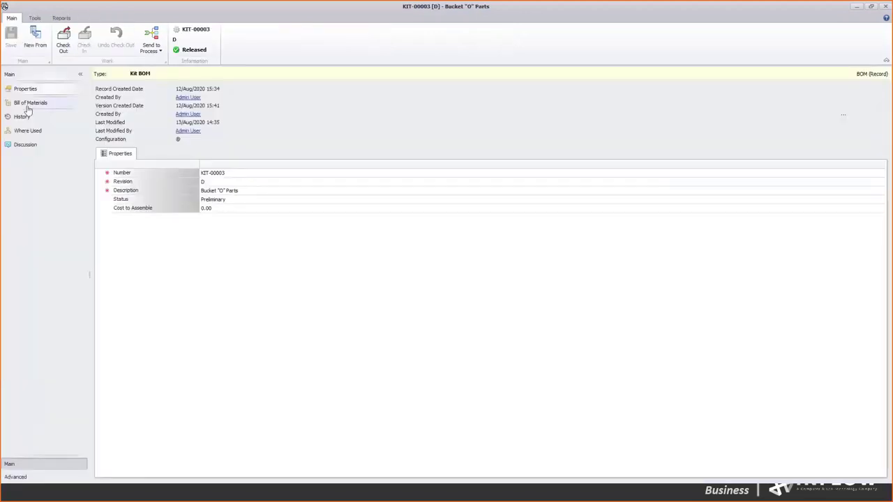
Step: Display the kit's bill of materials and compare its Canada, EU and US variants
left_click(28, 104)
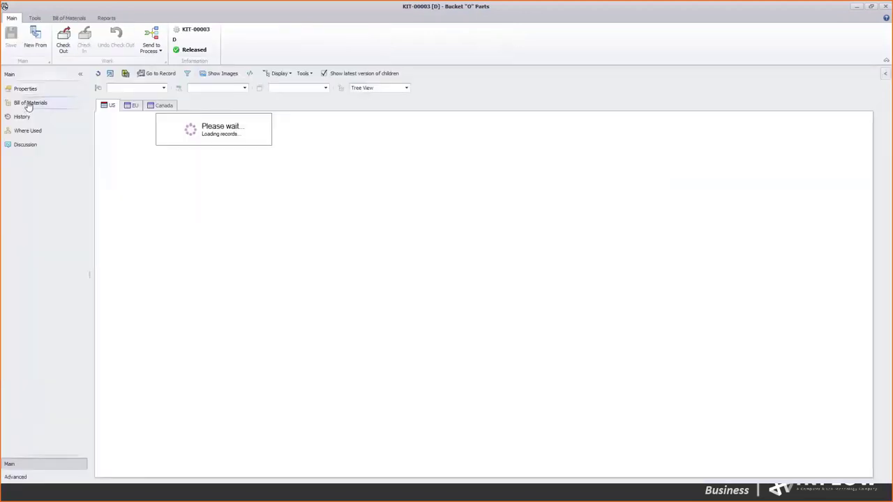
left_click(150, 106)
left_click(135, 107)
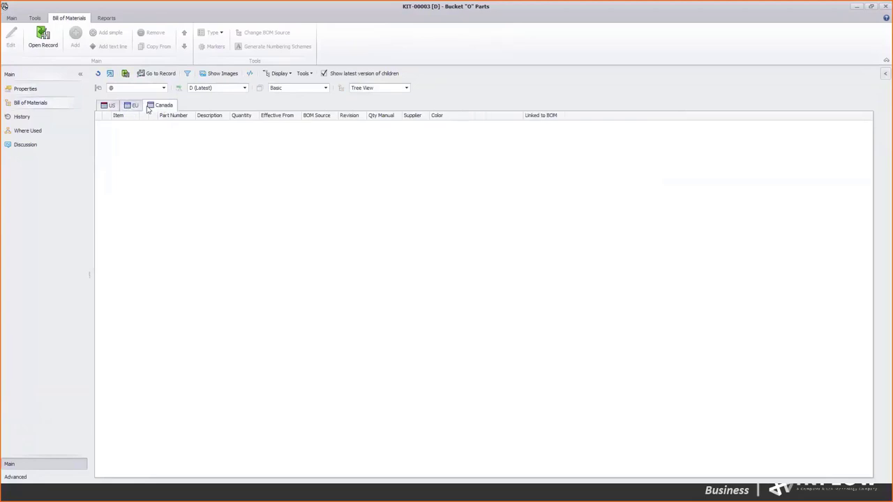
left_click(111, 106)
left_click(136, 106)
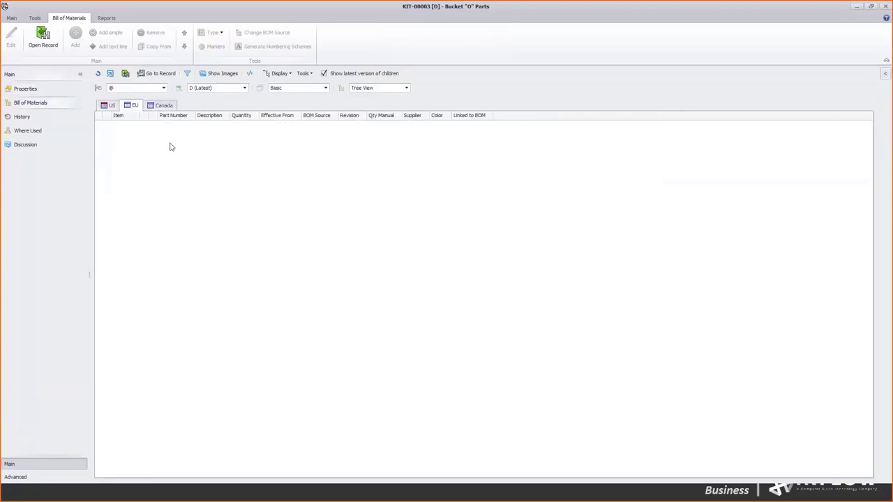
left_click(111, 106)
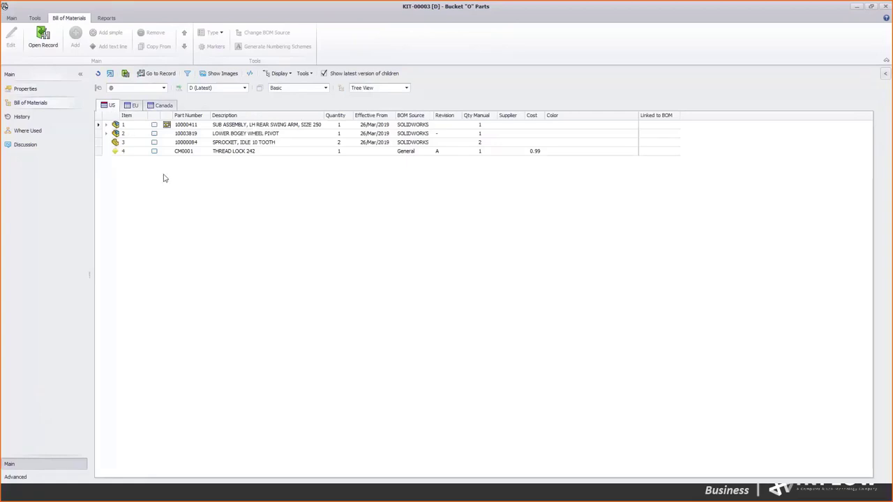
Step: Check out the kit BOM KIT-00003 as new revision E
left_click(10, 19)
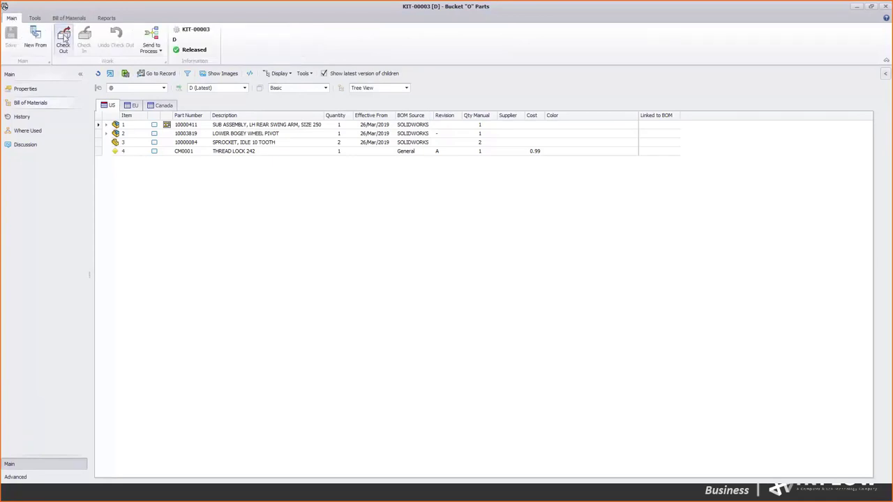
left_click(64, 39)
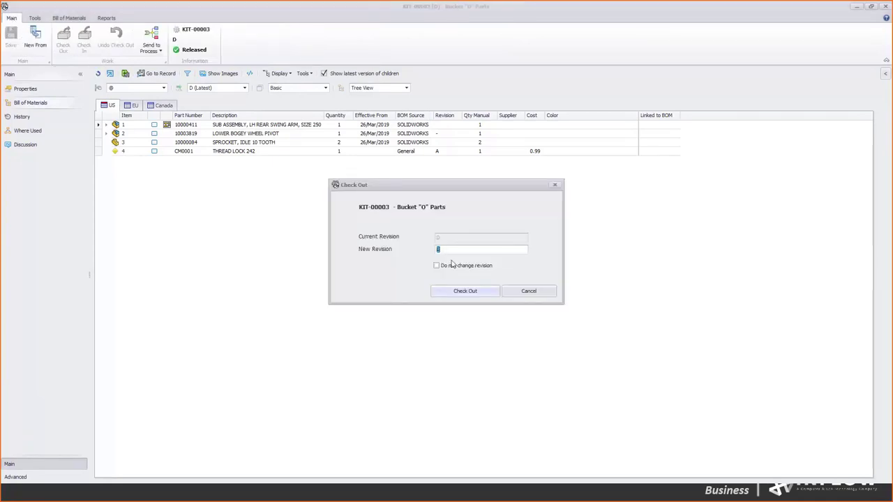
left_click(464, 291)
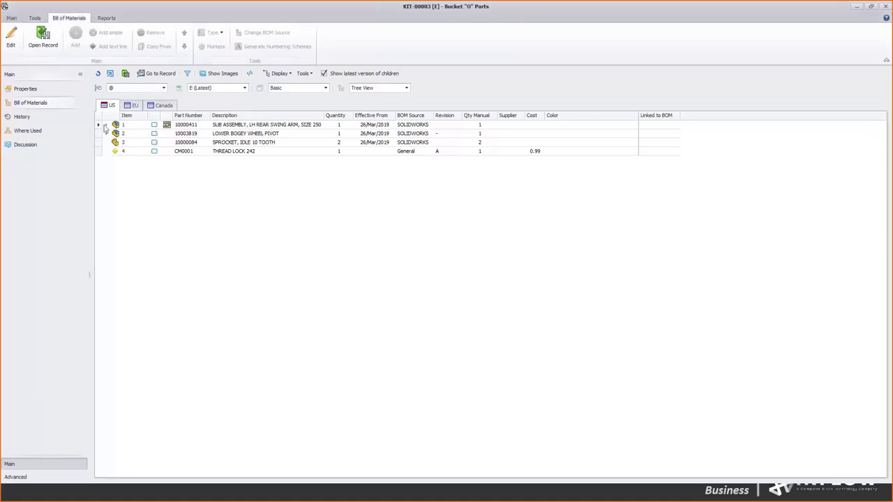
Step: Copy the US variant's items from this record into the EU variant, keeping the link to the source BOM, and save it
left_click(11, 38)
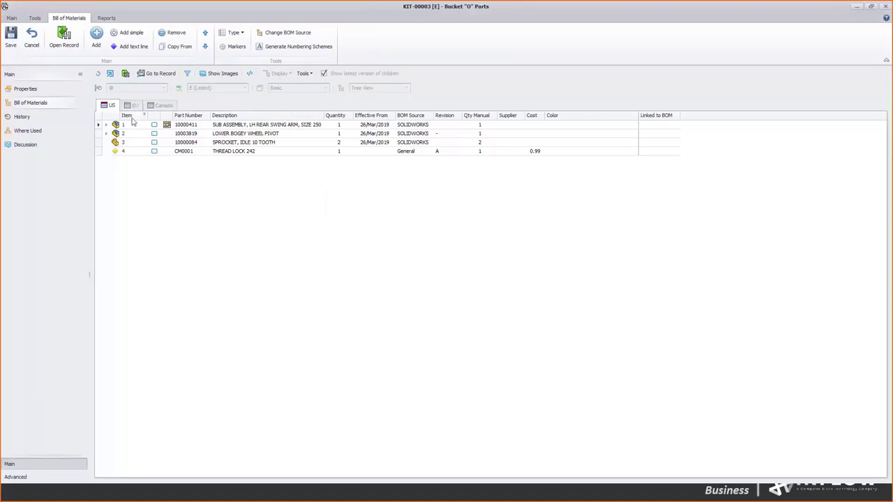
left_click(35, 42)
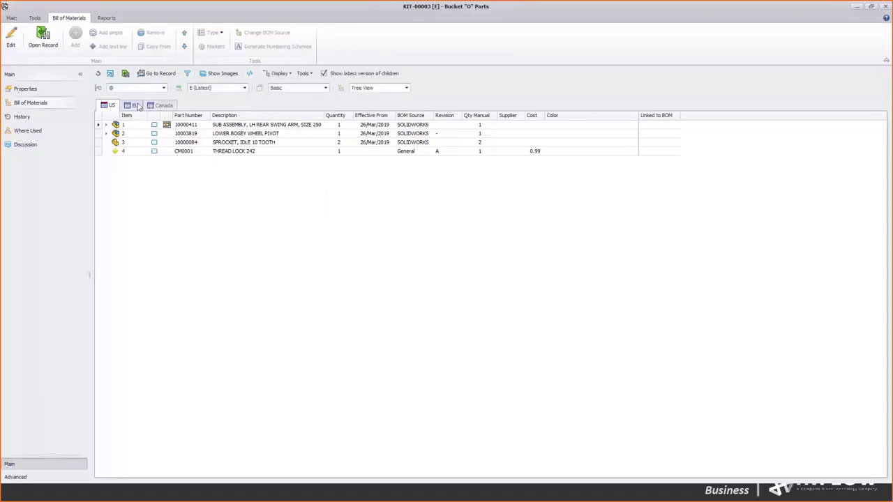
left_click(132, 105)
left_click(17, 52)
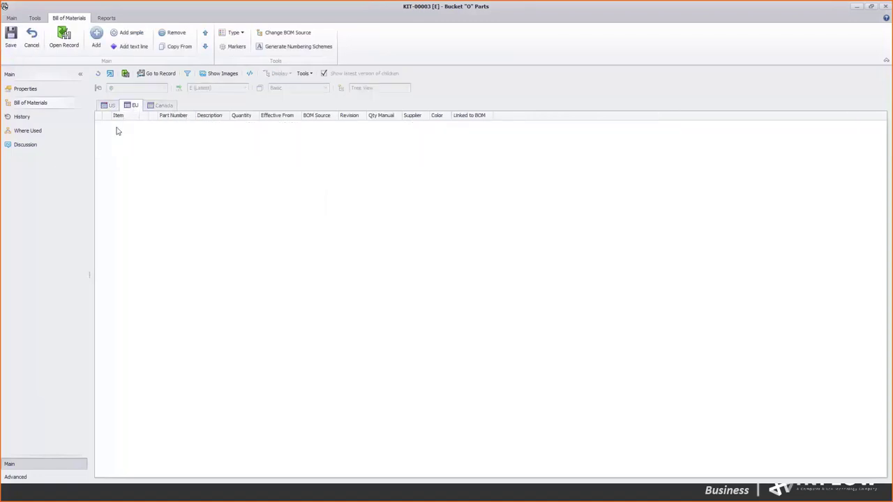
left_click(176, 46)
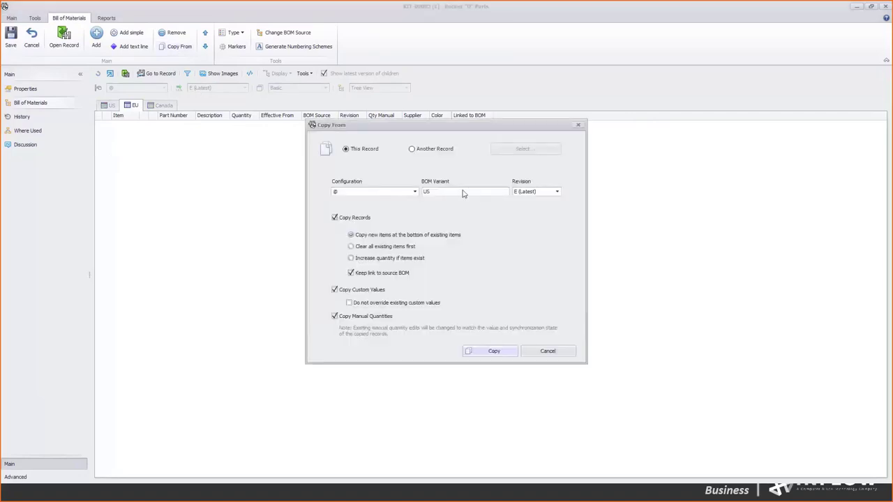
left_click(492, 351)
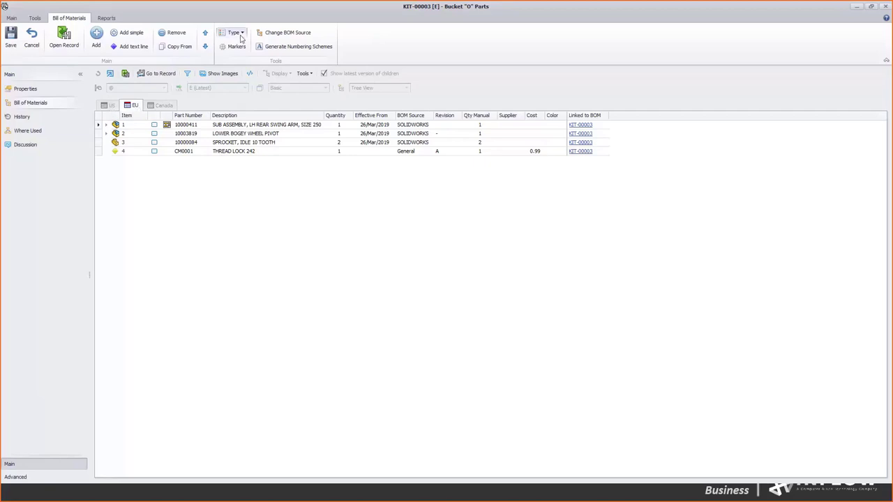
left_click(15, 35)
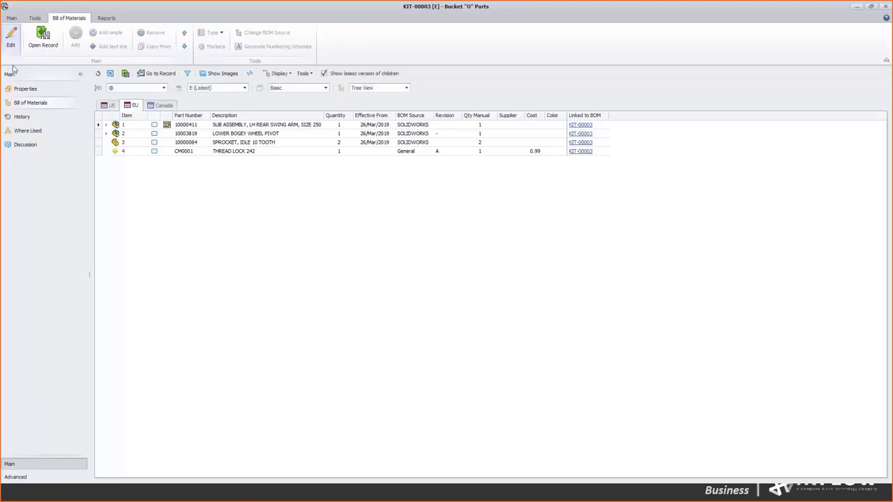